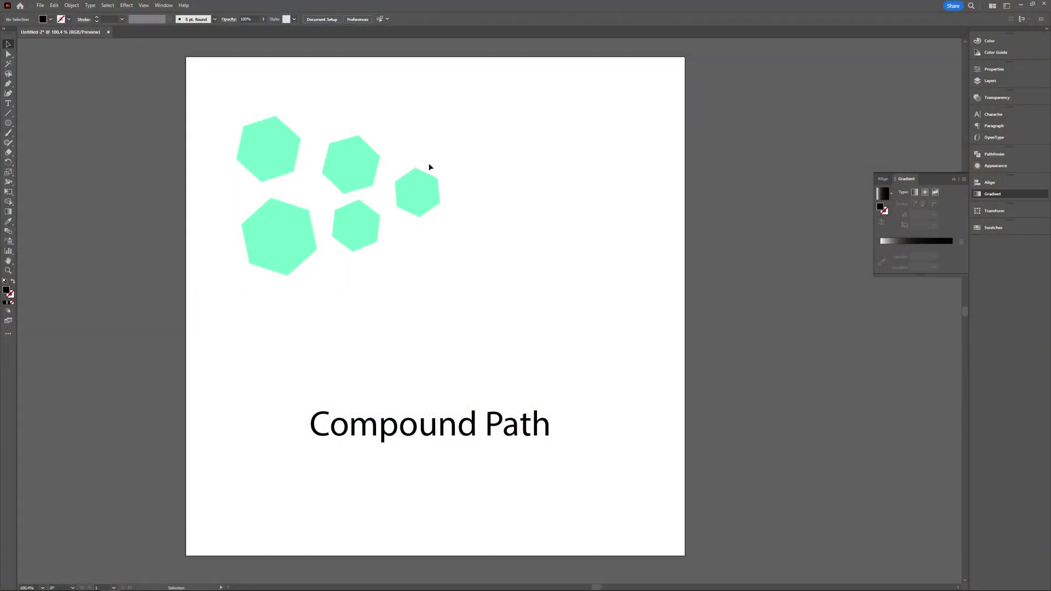
# Select all five hexagons and group them with Ctrl+G
pyautogui.moveTo(301, 392); pyautogui.dragTo(598, 472)
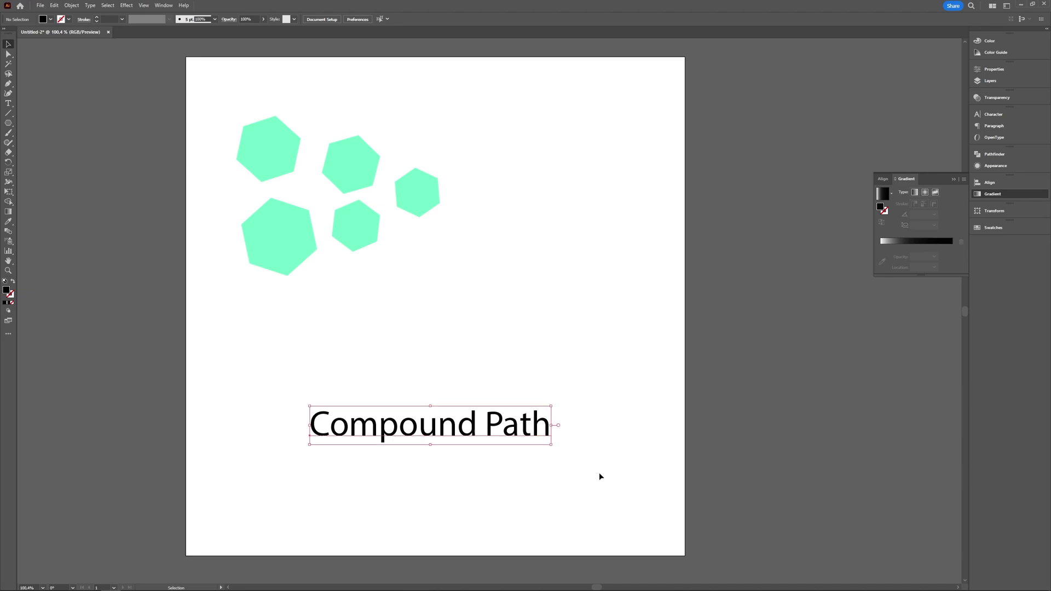
pyautogui.moveTo(222, 89); pyautogui.dragTo(488, 256)
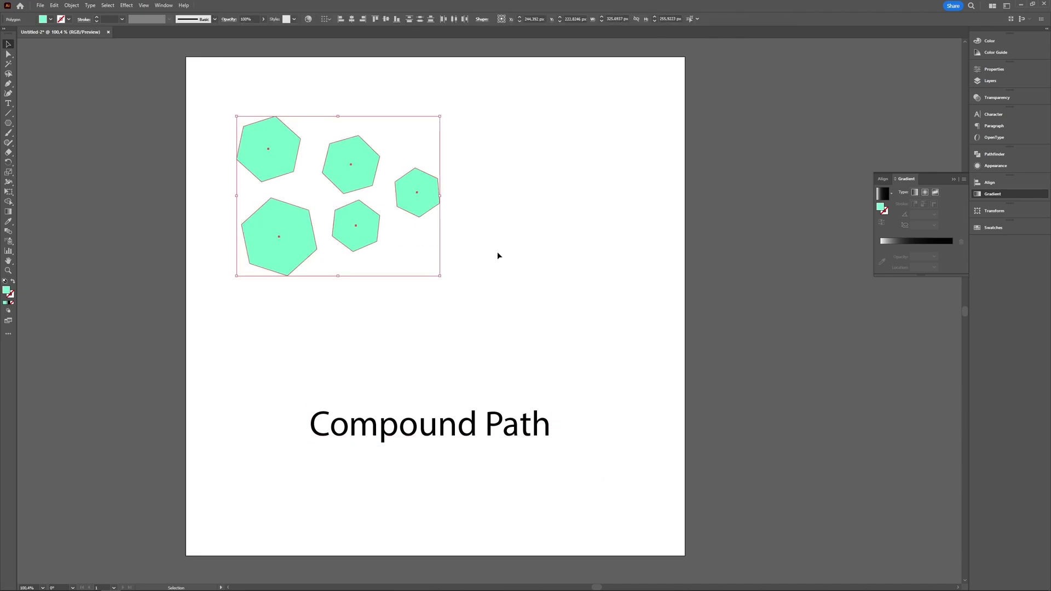
pyautogui.click(498, 253)
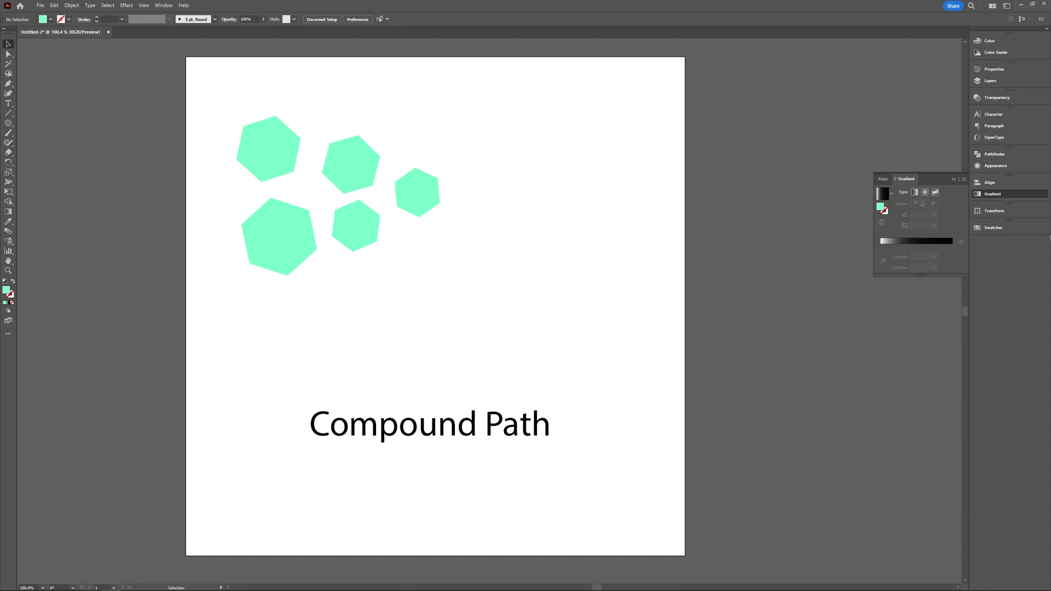
pyautogui.moveTo(427, 262); pyautogui.dragTo(225, 127)
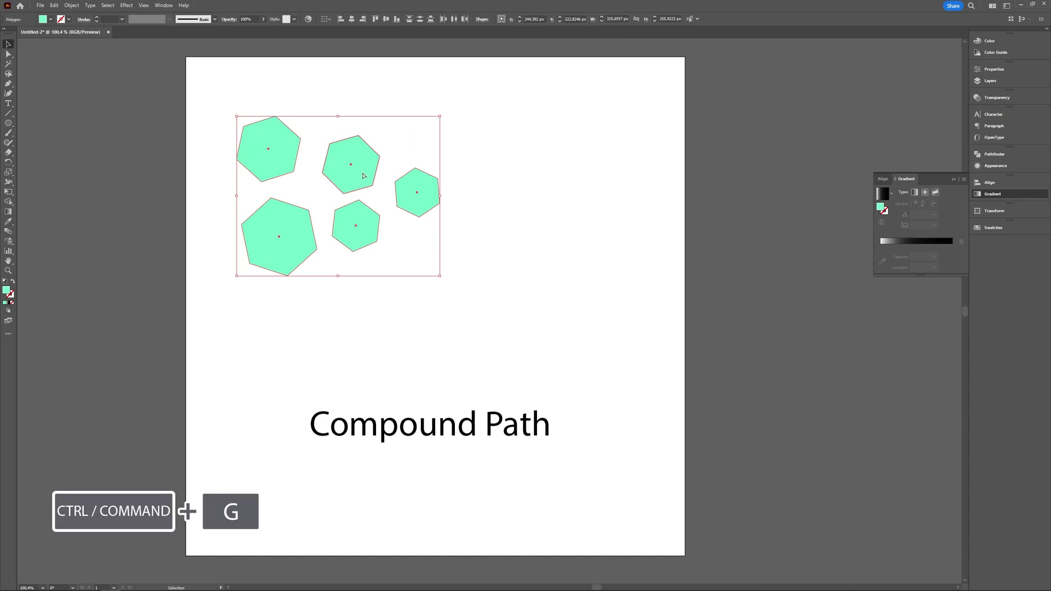
pyautogui.hotkey('ctrl', 'g')
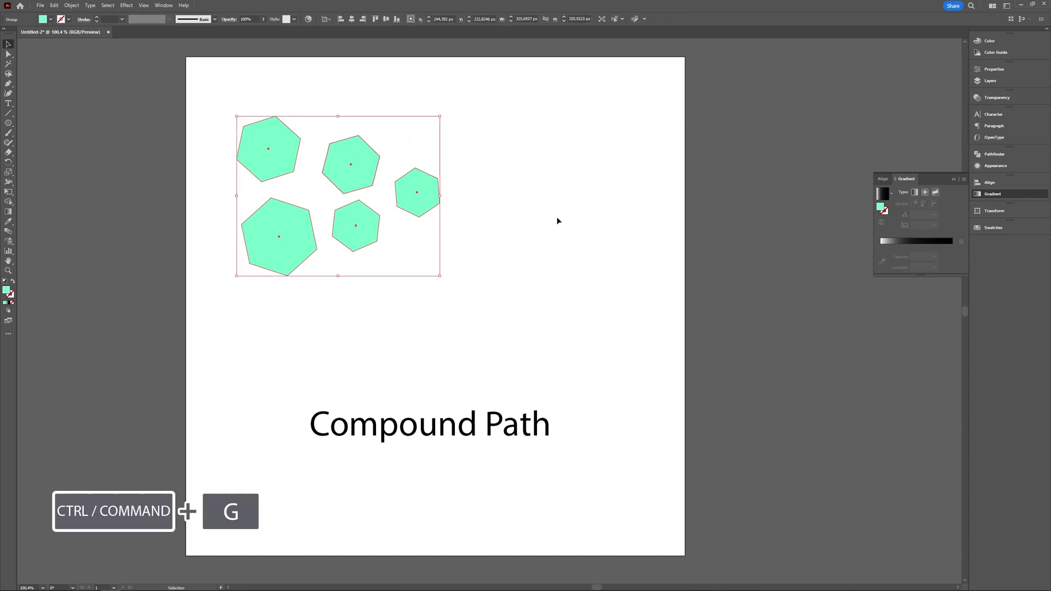
# Fill the hexagon group with a white-to-black gradient, midpoint moved to about 48%
pyautogui.click(883, 193)
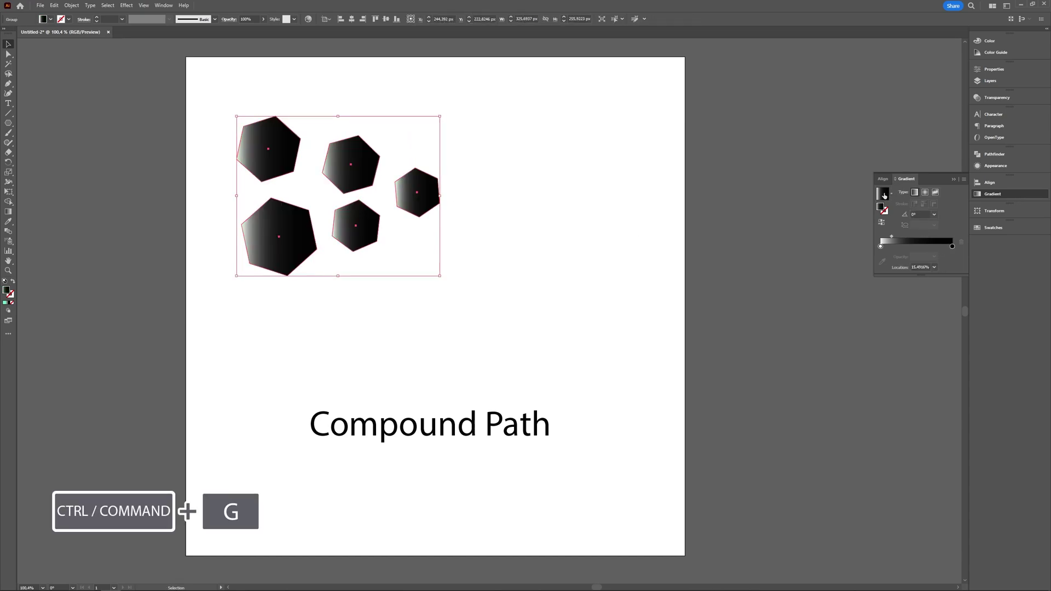
pyautogui.moveTo(892, 238)
pyautogui.mouseDown()
pyautogui.moveTo(926, 239)
pyautogui.moveTo(892, 239)
pyautogui.moveTo(908, 238)
pyautogui.mouseUp()
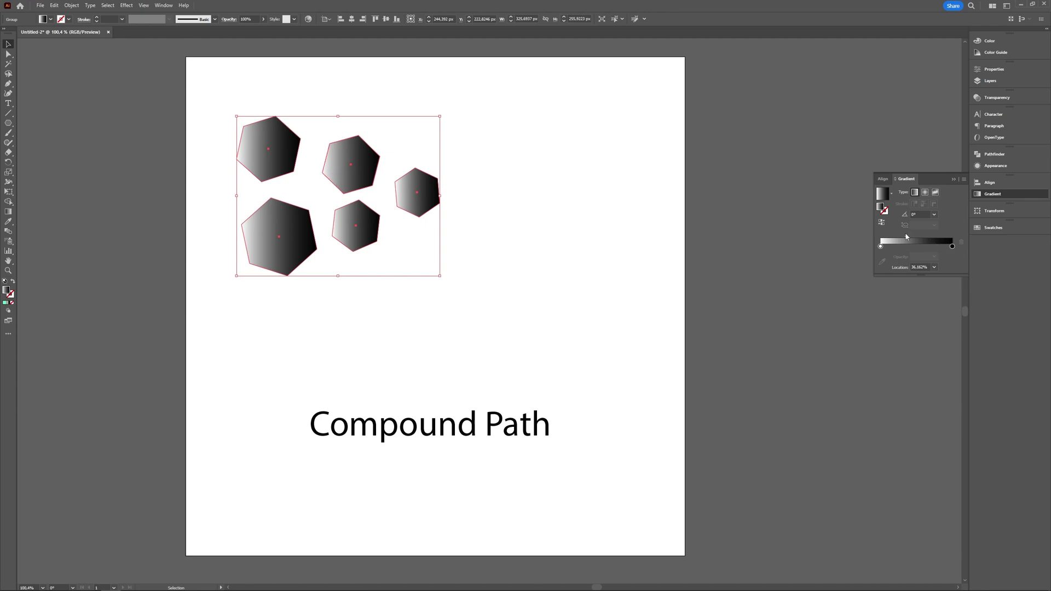
pyautogui.moveTo(906, 236); pyautogui.dragTo(915, 239)
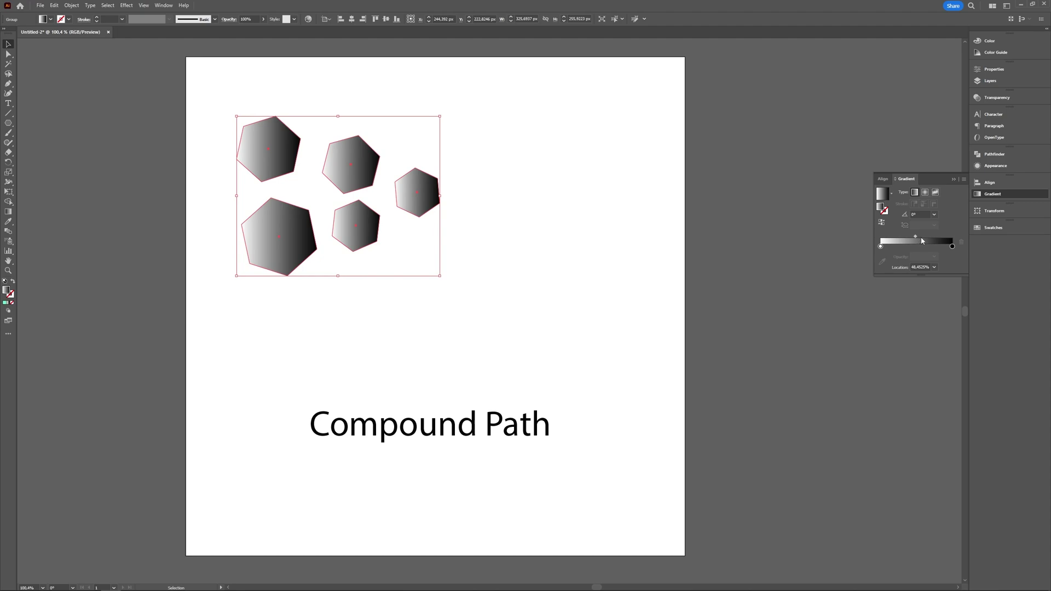
# Ungroup the hexagons, make them one compound path (Ctrl+8), and nudge the gradient midpoint to about 47%
pyautogui.rightClick(358, 225)
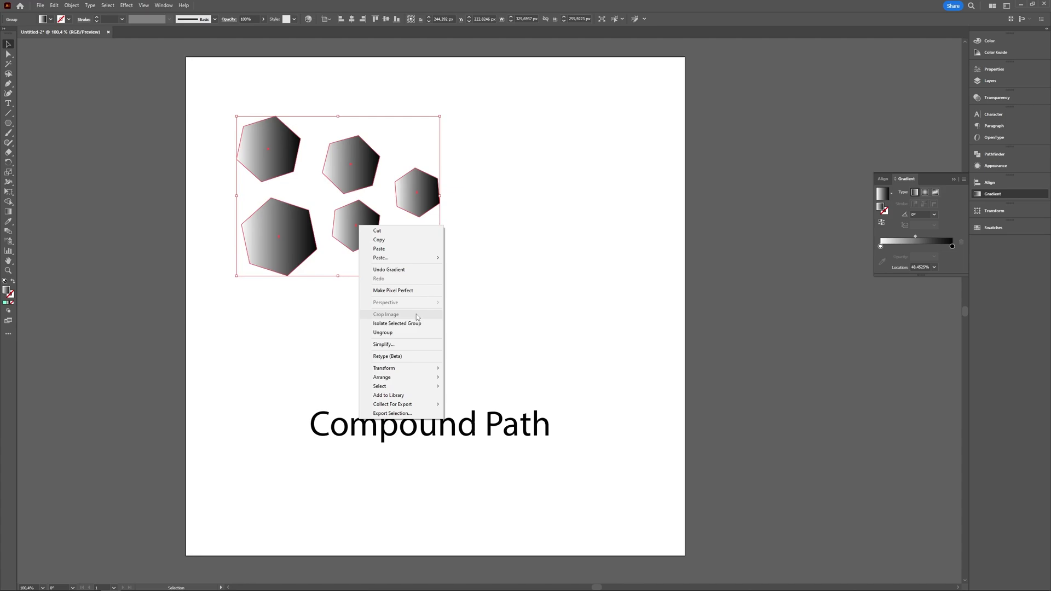
pyautogui.click(403, 334)
pyautogui.click(631, 294)
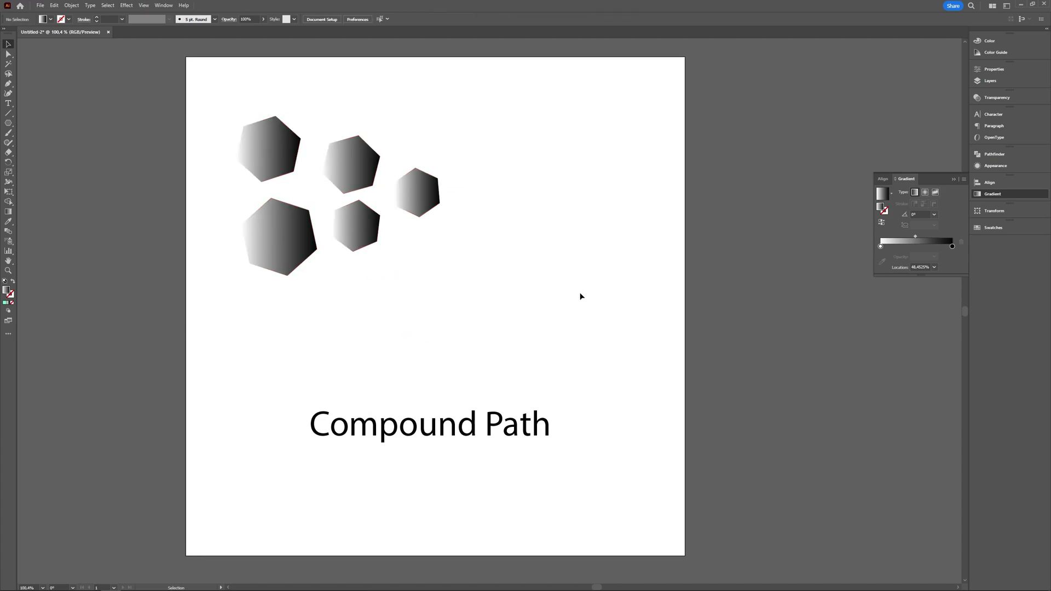
pyautogui.moveTo(558, 310); pyautogui.dragTo(209, 127)
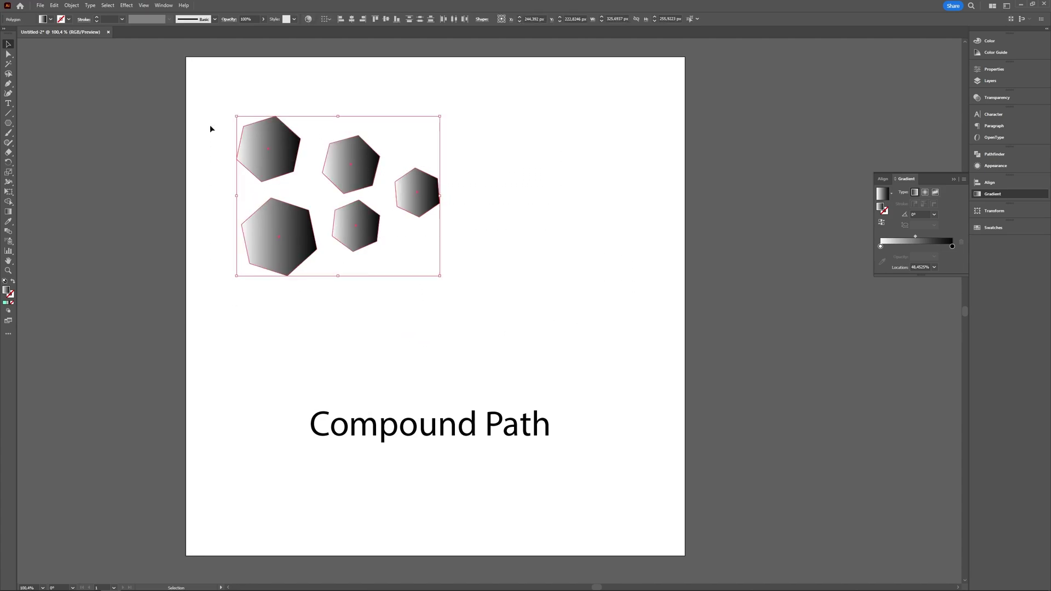
pyautogui.hotkey('ctrl', '8')
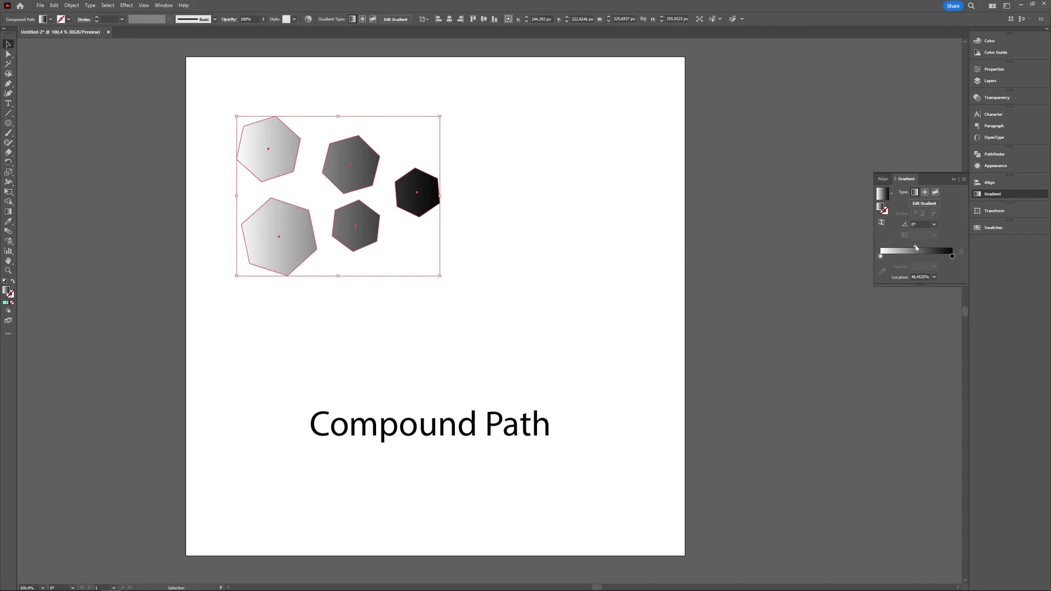
pyautogui.moveTo(917, 247)
pyautogui.mouseDown()
pyautogui.moveTo(897, 249)
pyautogui.moveTo(926, 248)
pyautogui.moveTo(915, 250)
pyautogui.mouseUp()
# Convert the 'Compound Path' heading from live text into a group of letter outlines
pyautogui.click(474, 361)
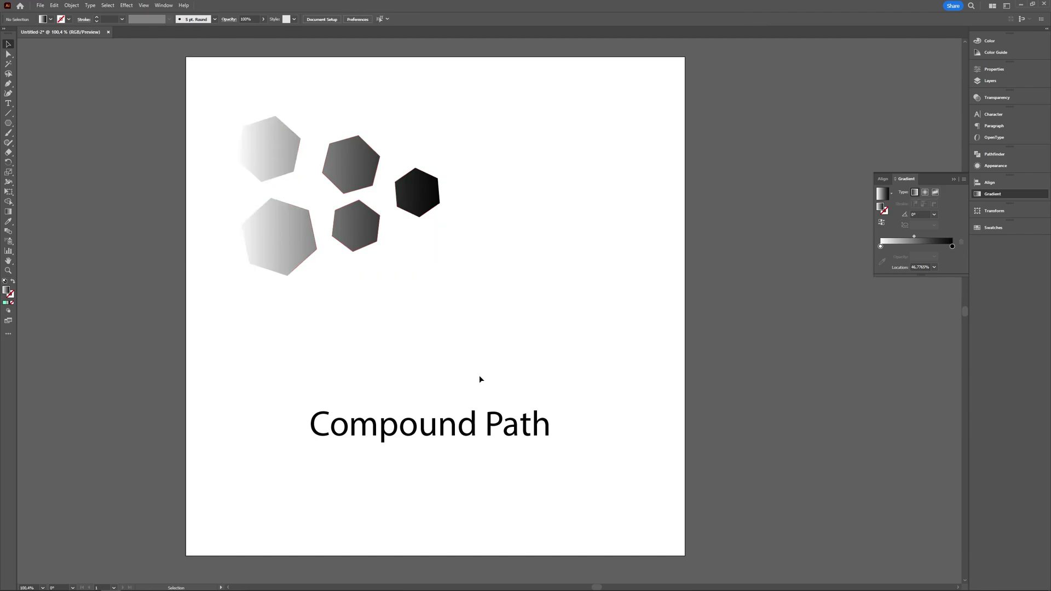
pyautogui.click(448, 432)
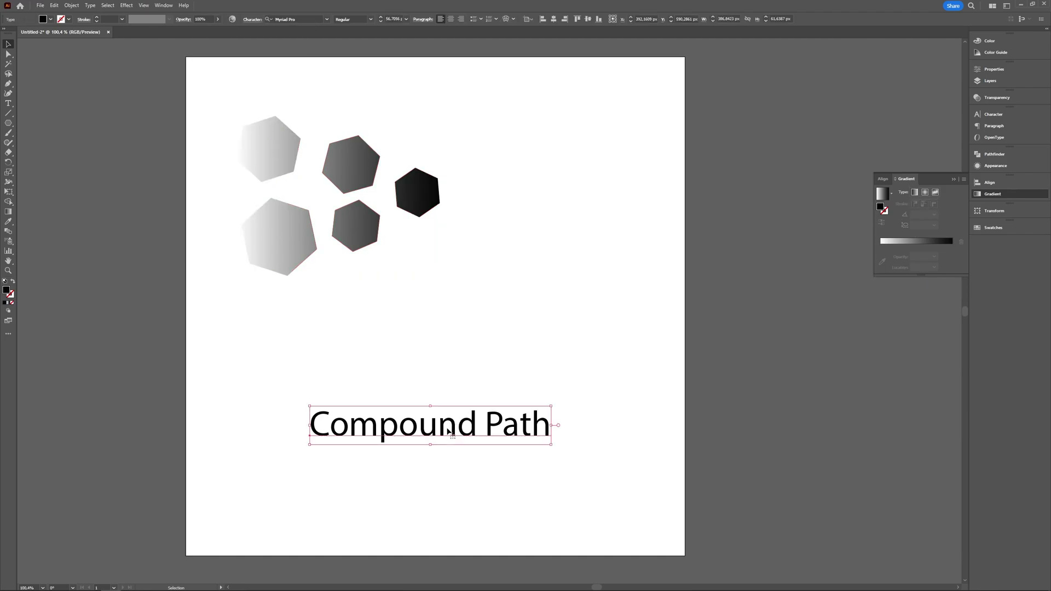
pyautogui.click(55, 5)
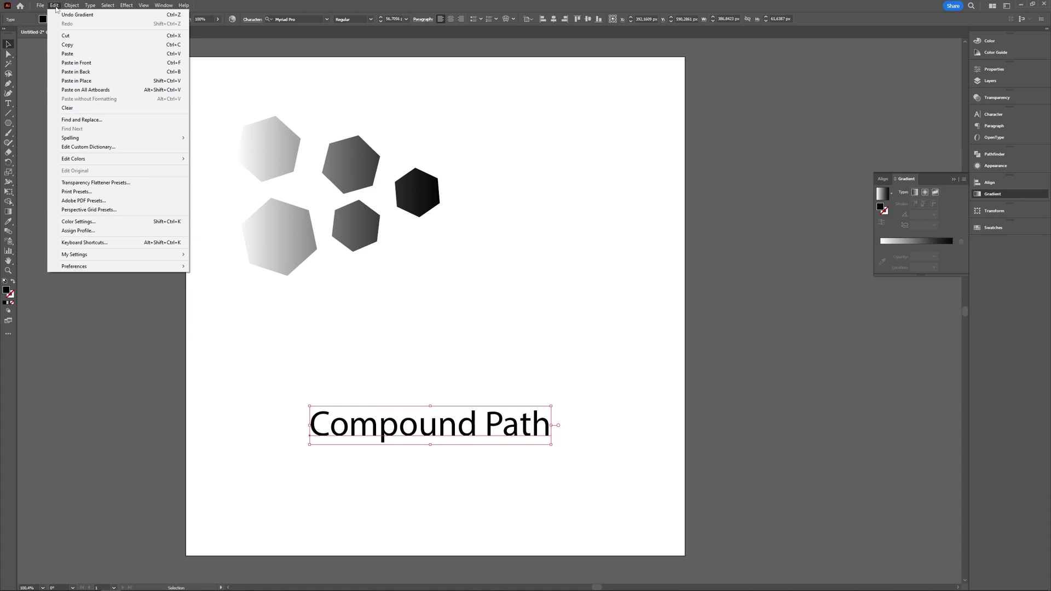
pyautogui.moveTo(70, 9)
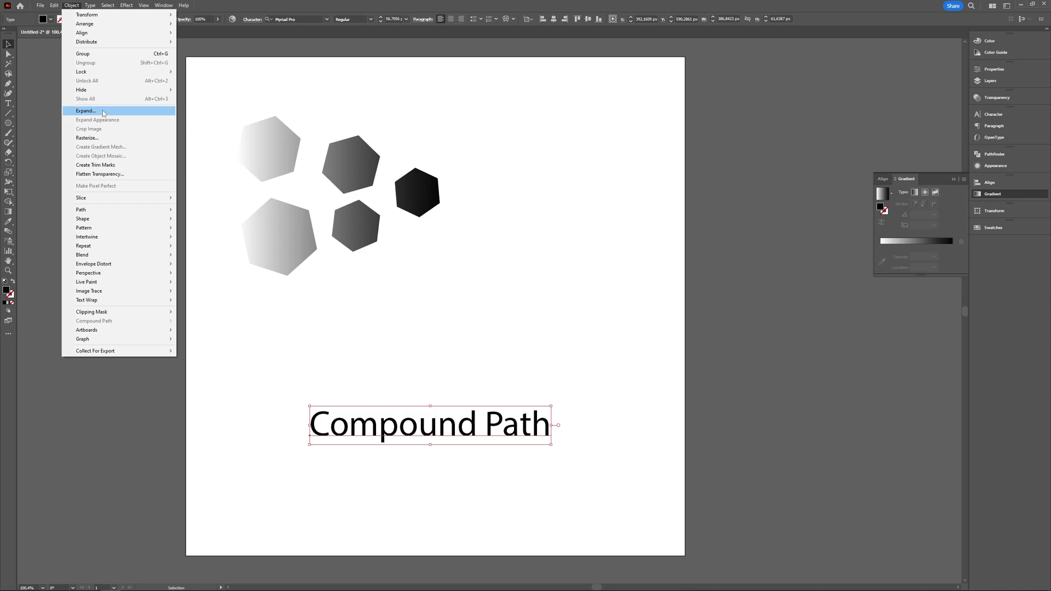
pyautogui.click(85, 111)
pyautogui.click(506, 337)
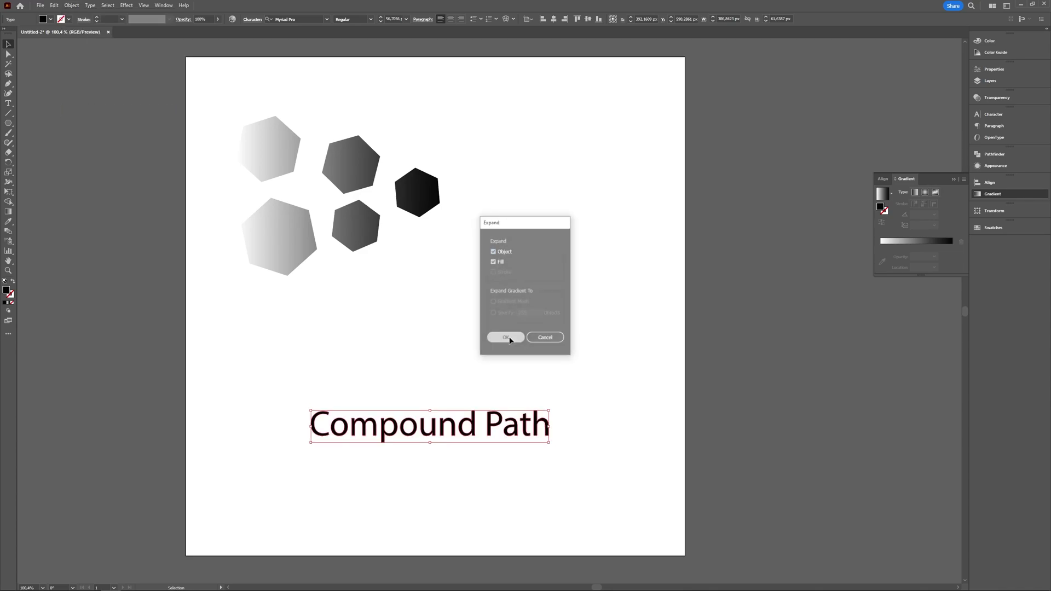
pyautogui.click(467, 453)
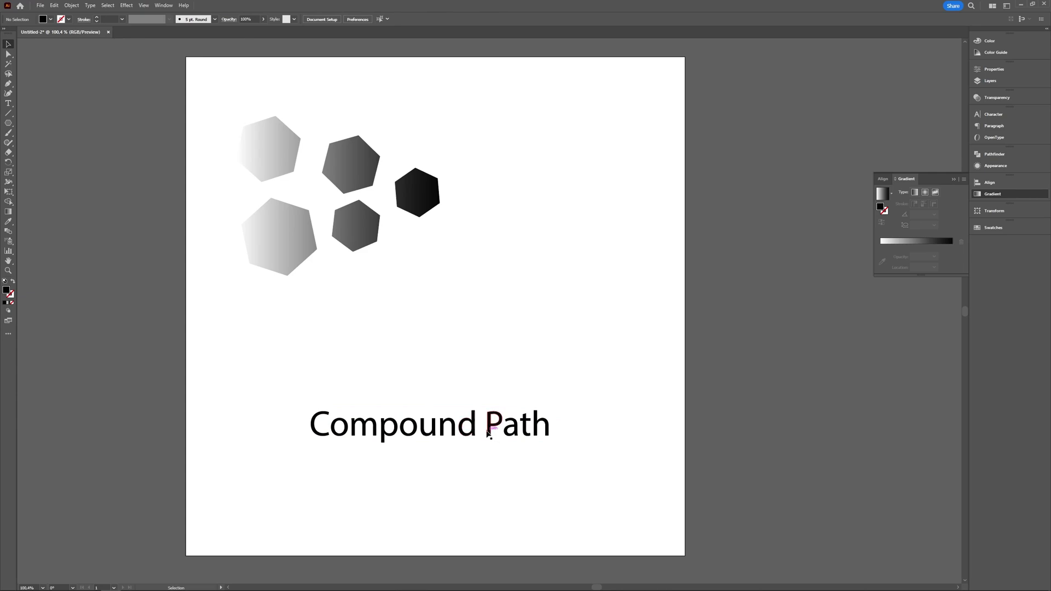
# Shift the lettering down-left and merge its letters via Object > Compound Path > Make
pyautogui.moveTo(617, 452); pyautogui.dragTo(258, 392)
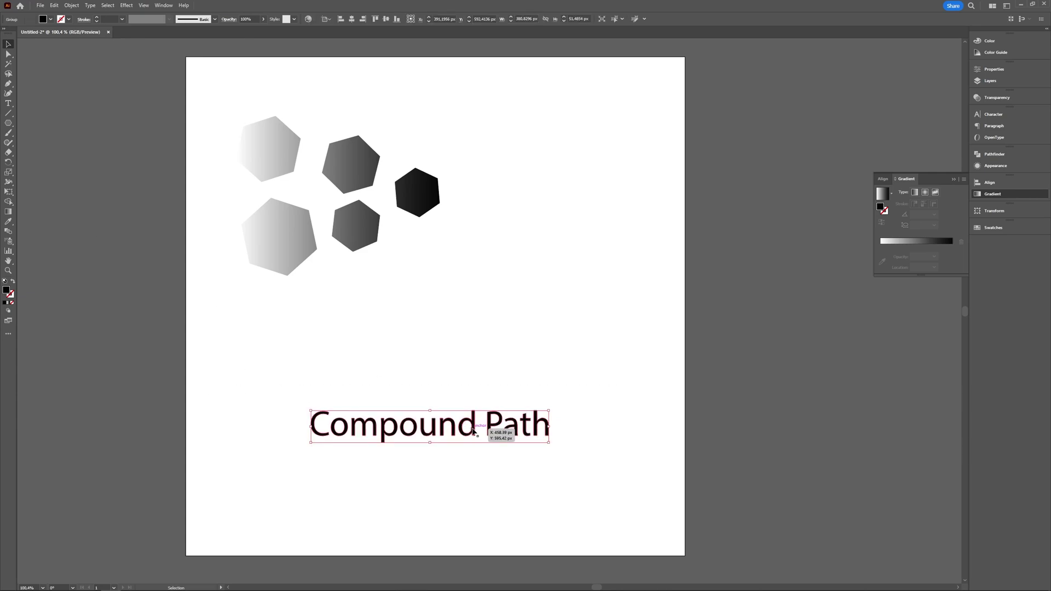
pyautogui.moveTo(424, 427); pyautogui.dragTo(390, 435)
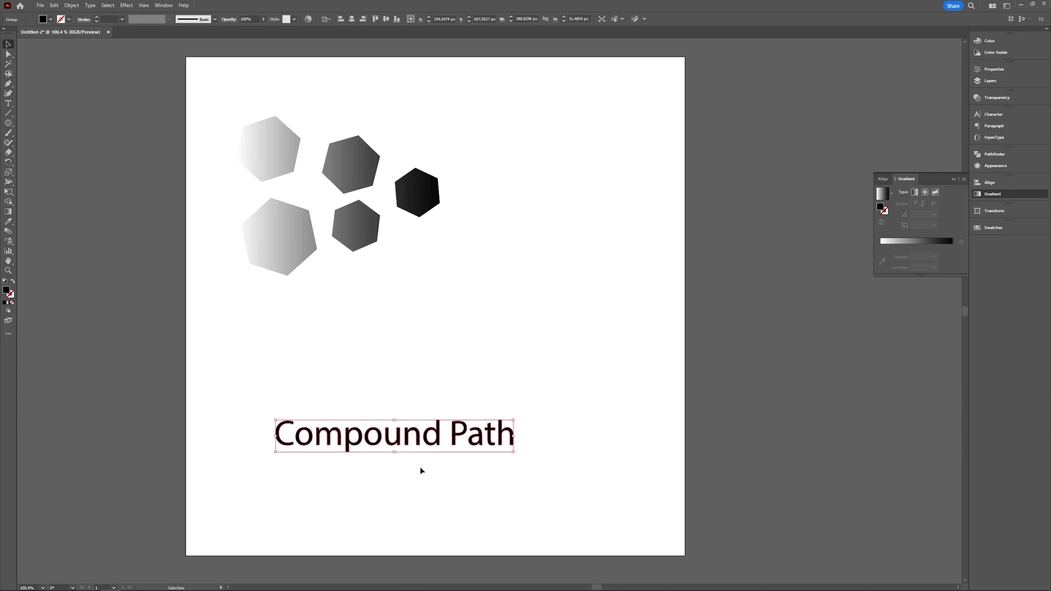
pyautogui.rightClick(411, 440)
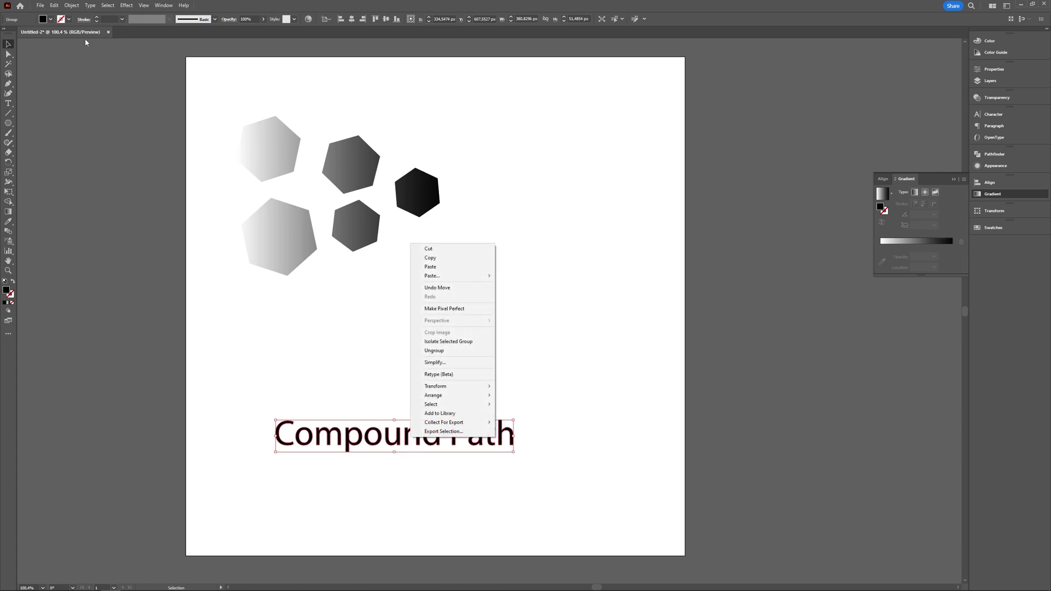
pyautogui.click(71, 5)
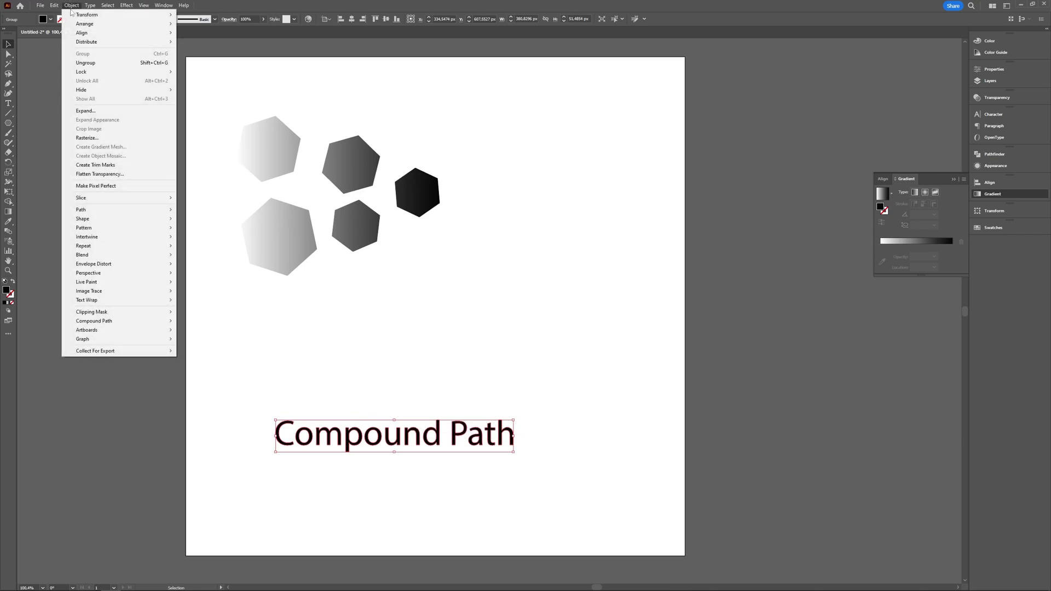
pyautogui.moveTo(167, 322)
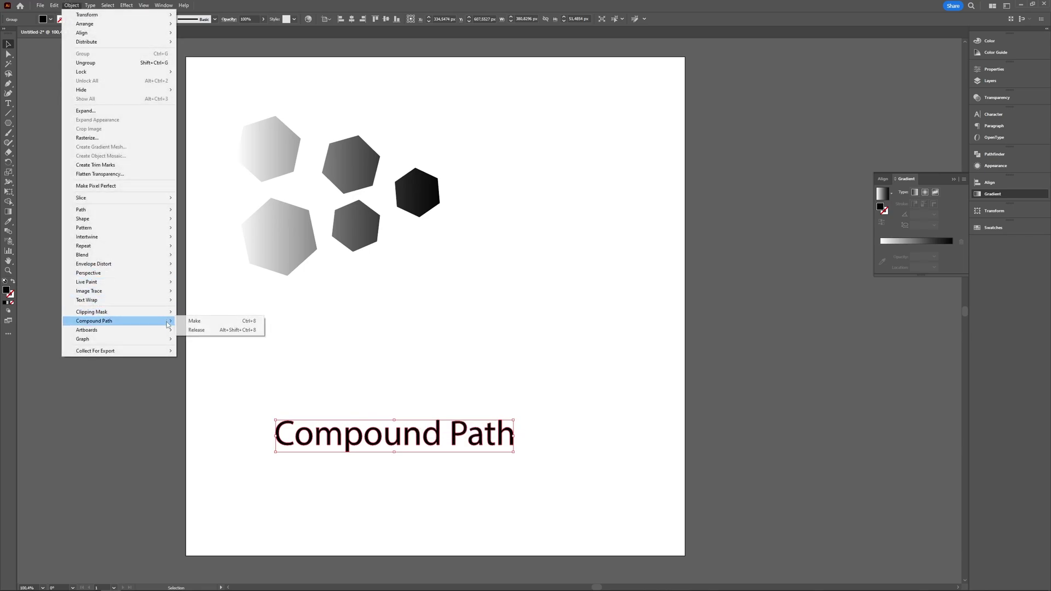
pyautogui.click(211, 324)
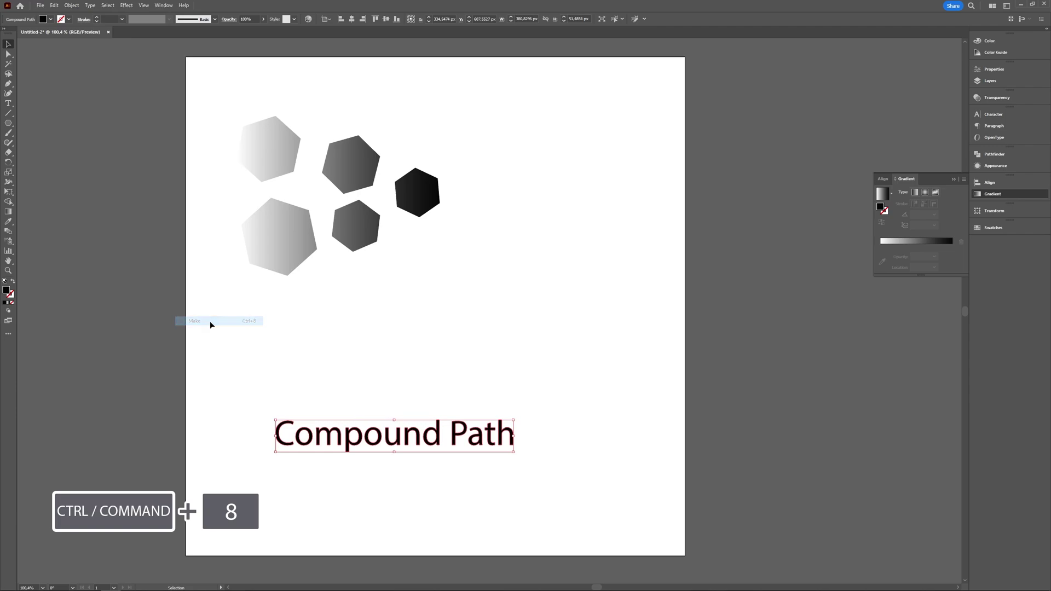
# Apply the Fading Sky gradient preset to the lettering with its midpoint at about 75.7%
pyautogui.click(891, 193)
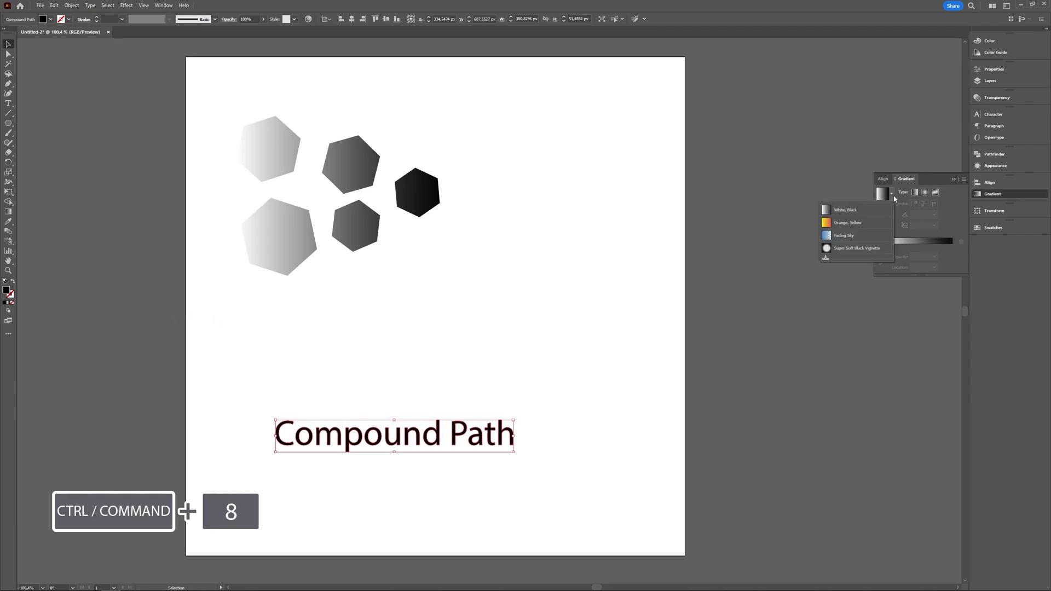
pyautogui.click(857, 229)
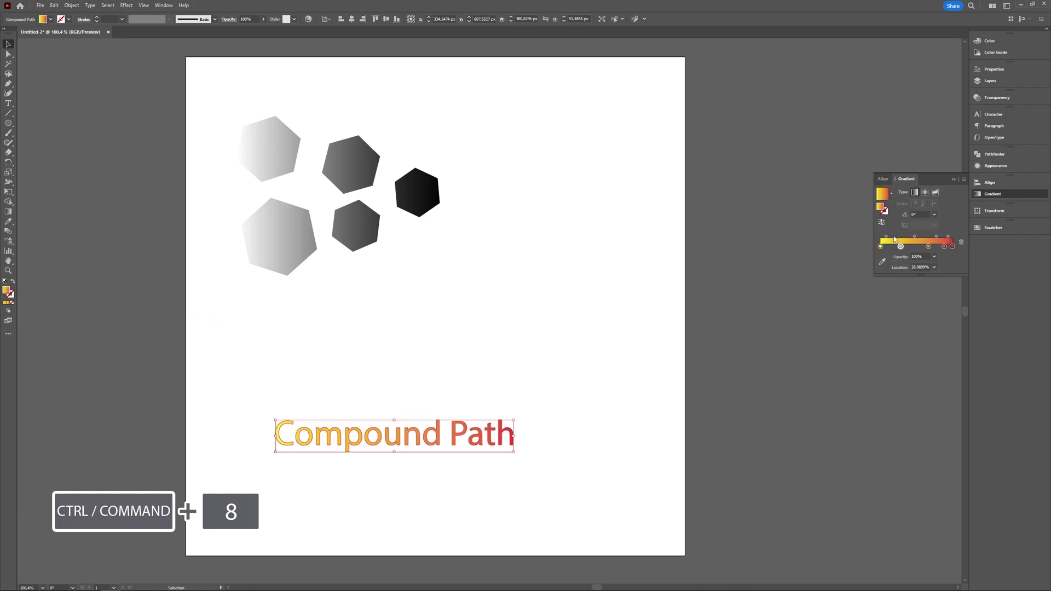
pyautogui.click(892, 195)
pyautogui.click(859, 236)
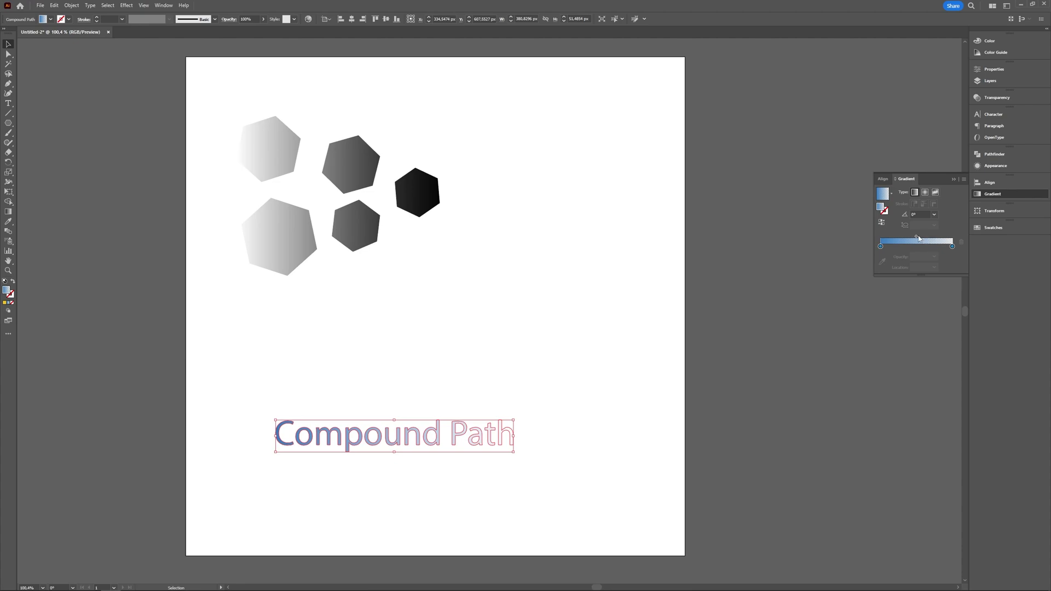
pyautogui.moveTo(917, 237); pyautogui.dragTo(938, 239)
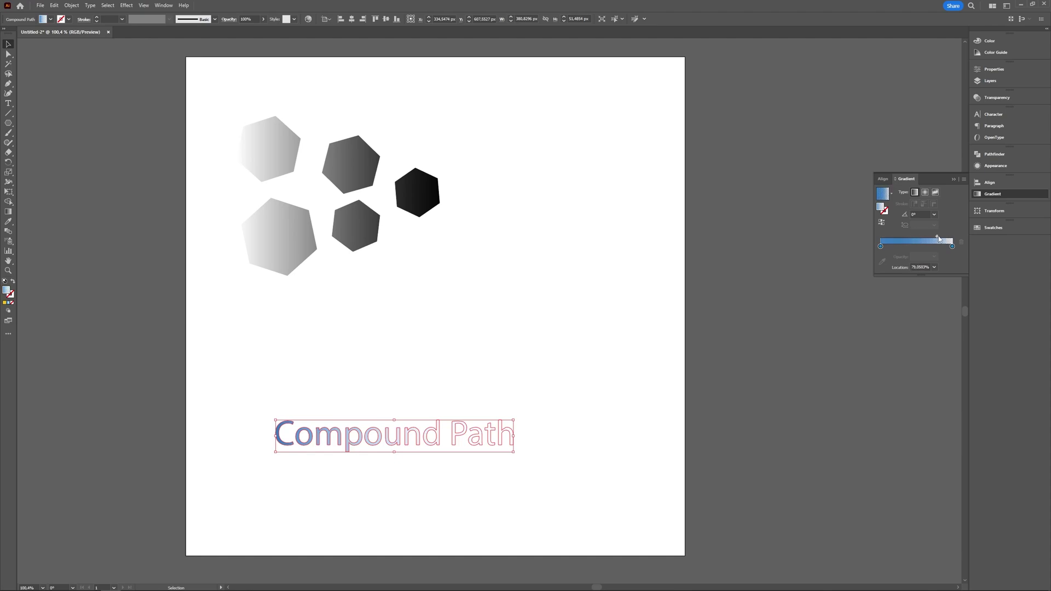
pyautogui.click(563, 335)
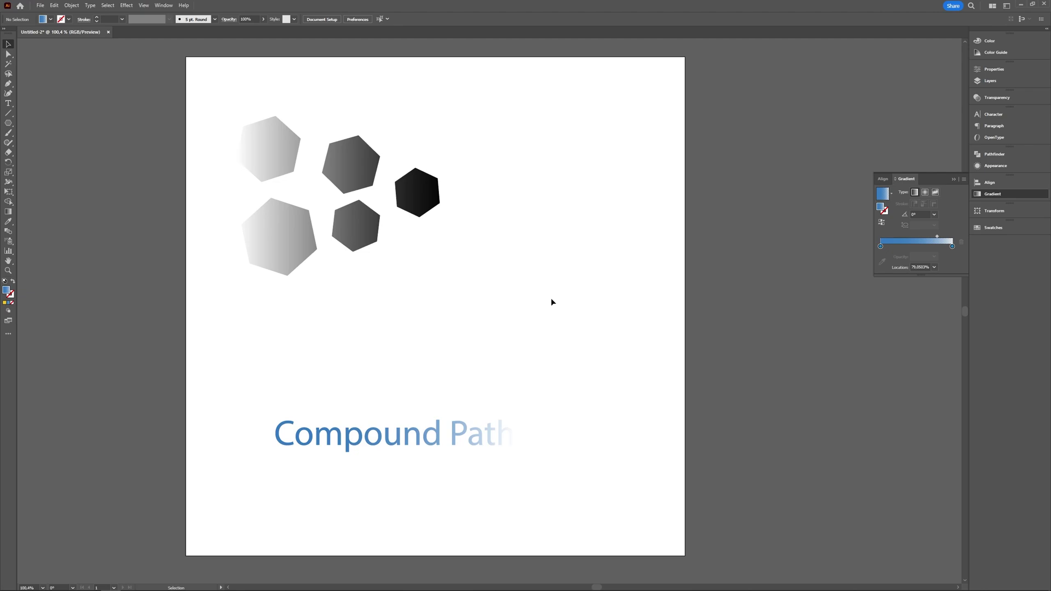
pyautogui.moveTo(430, 311); pyautogui.dragTo(217, 129)
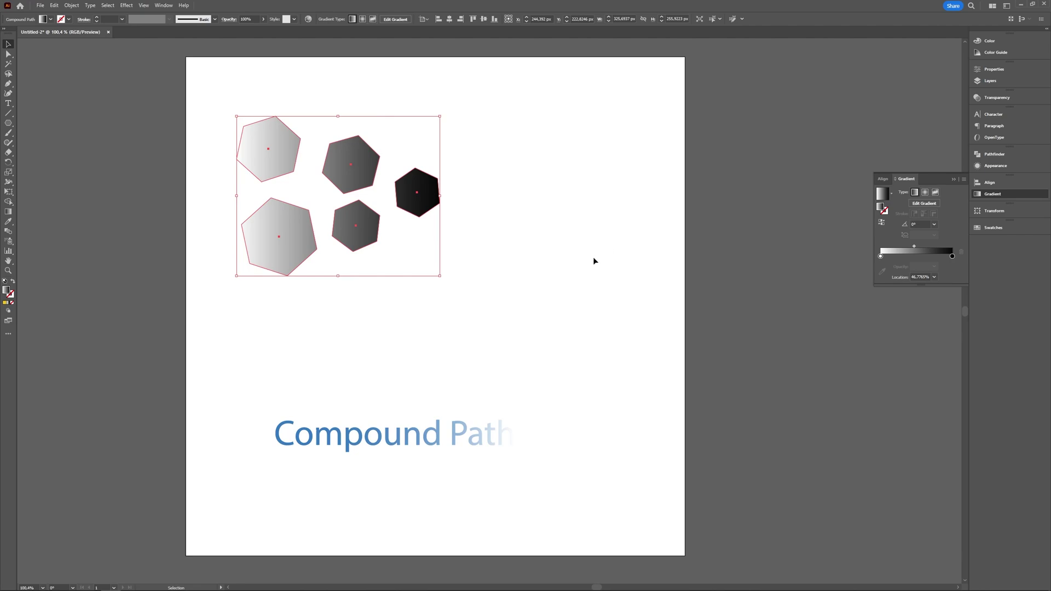
pyautogui.click(593, 258)
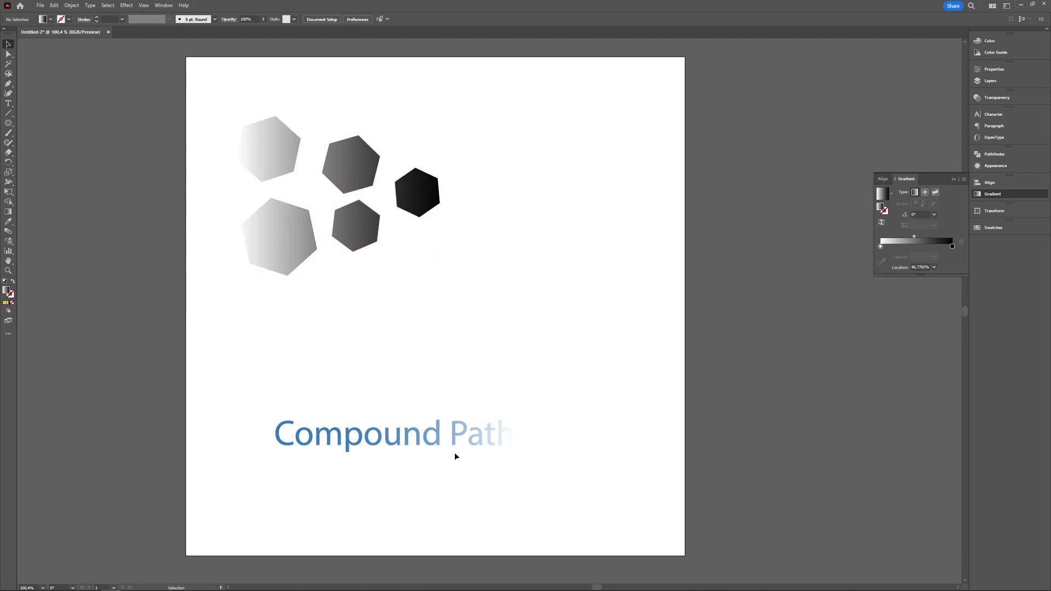
pyautogui.click(453, 438)
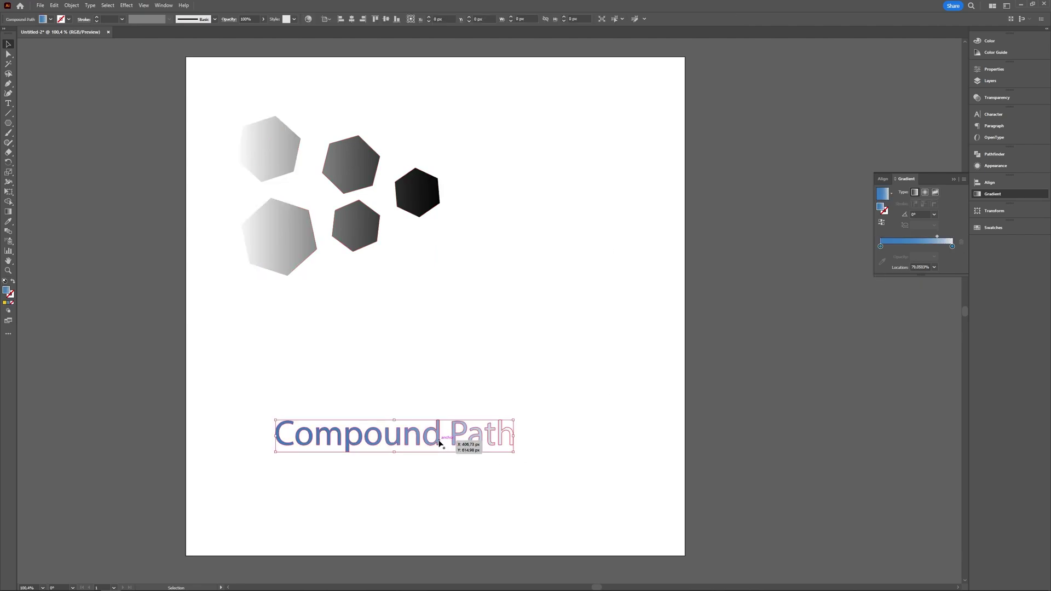
pyautogui.click(66, 7)
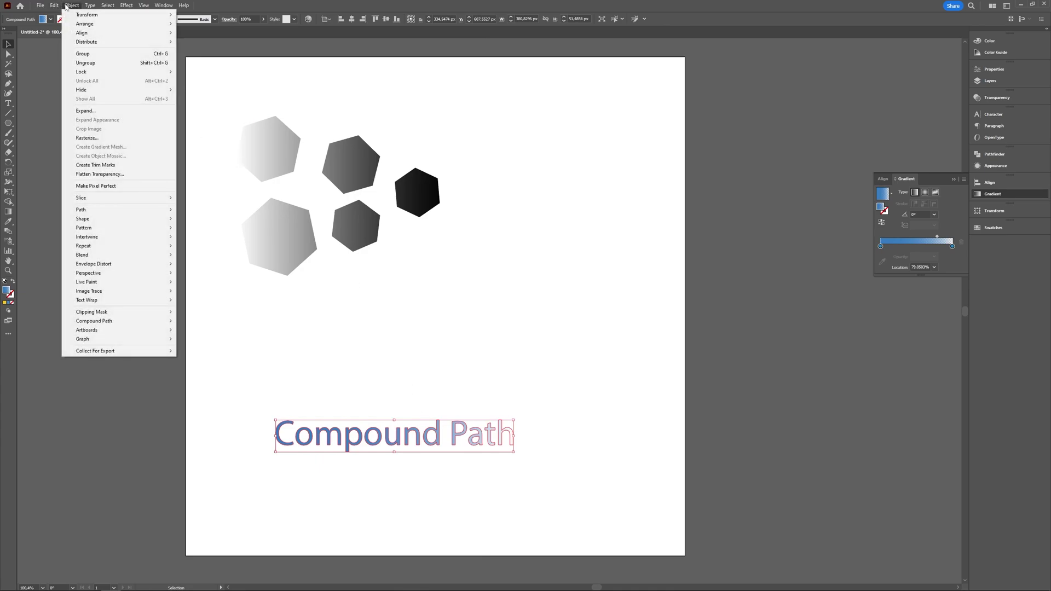
pyautogui.moveTo(51, 5)
pyautogui.click(581, 296)
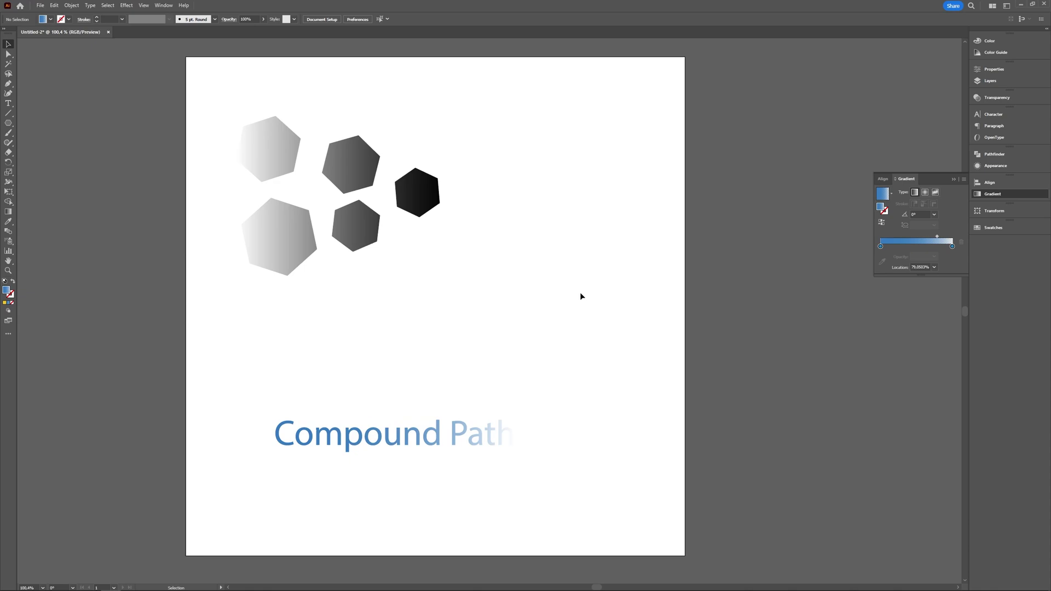